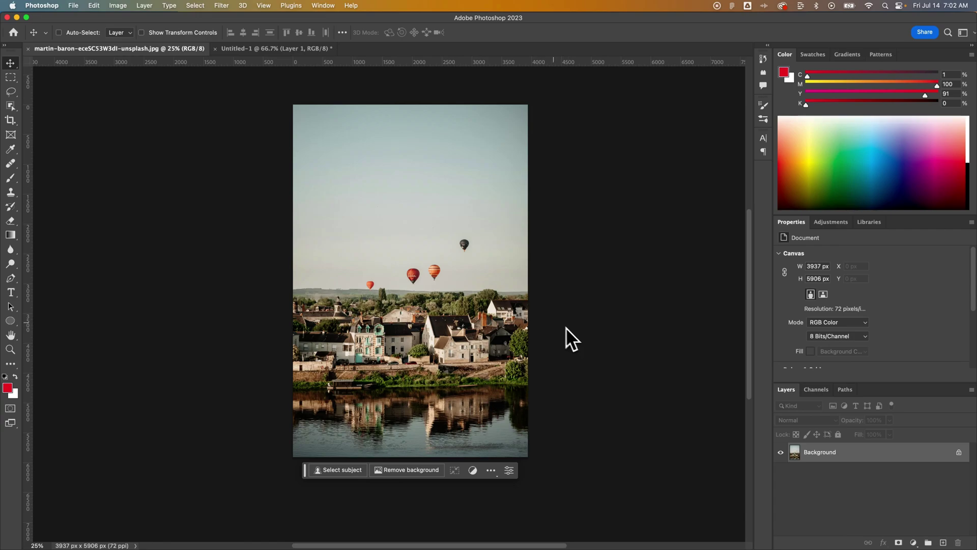
Open Image Size and show width and height in inches (54.681 × 82.028 at 72 ppi)
{"action": "left_click", "coordinate": [119, 6]}
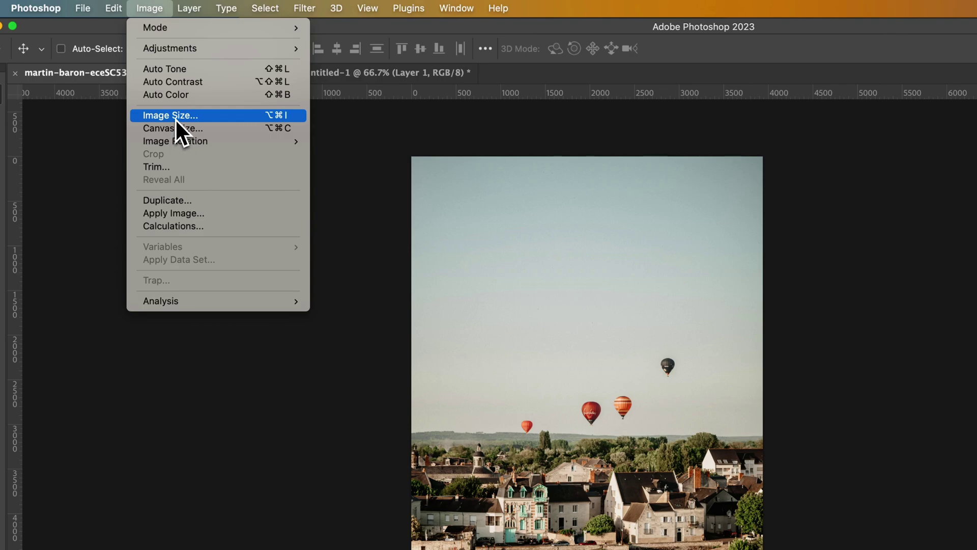
{"action": "left_click", "coordinate": [175, 116]}
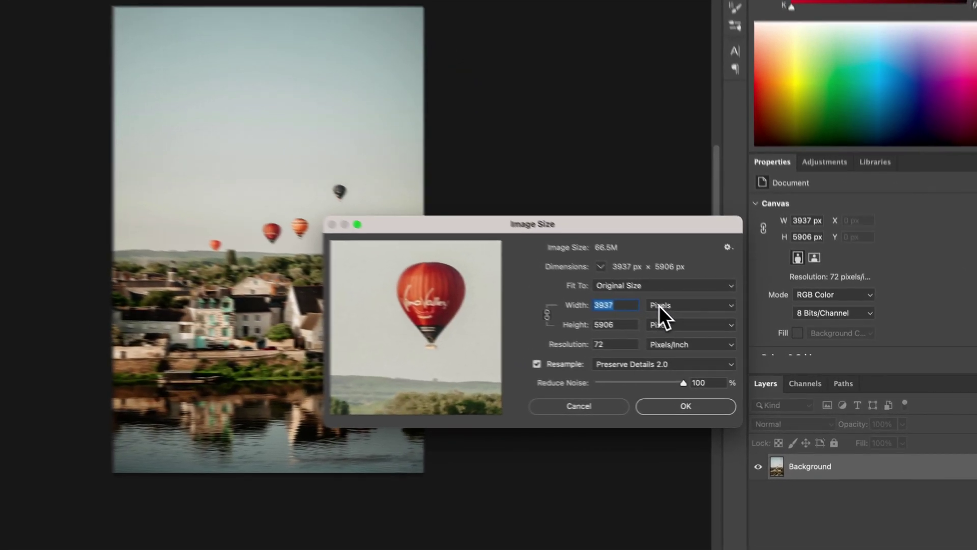
{"action": "left_click", "coordinate": [702, 330]}
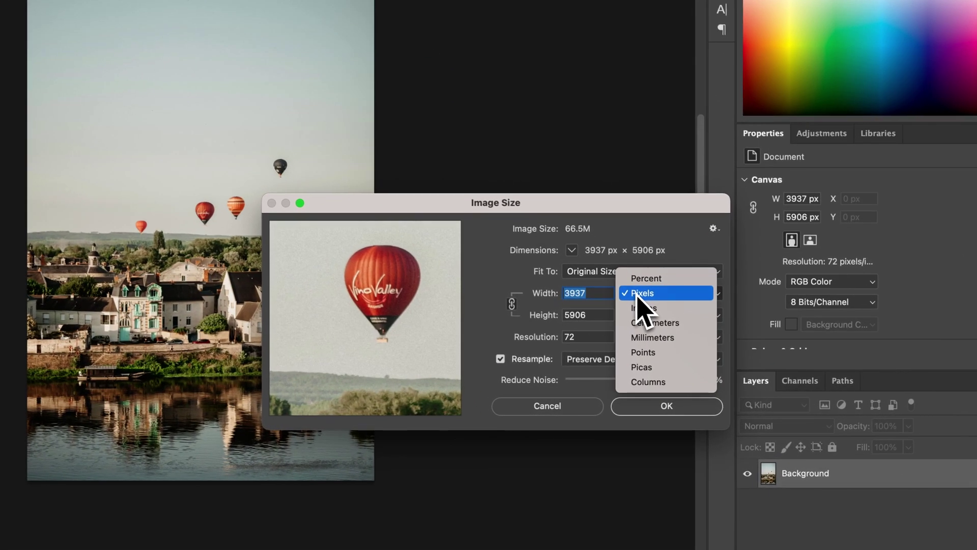
{"action": "left_click", "coordinate": [707, 339]}
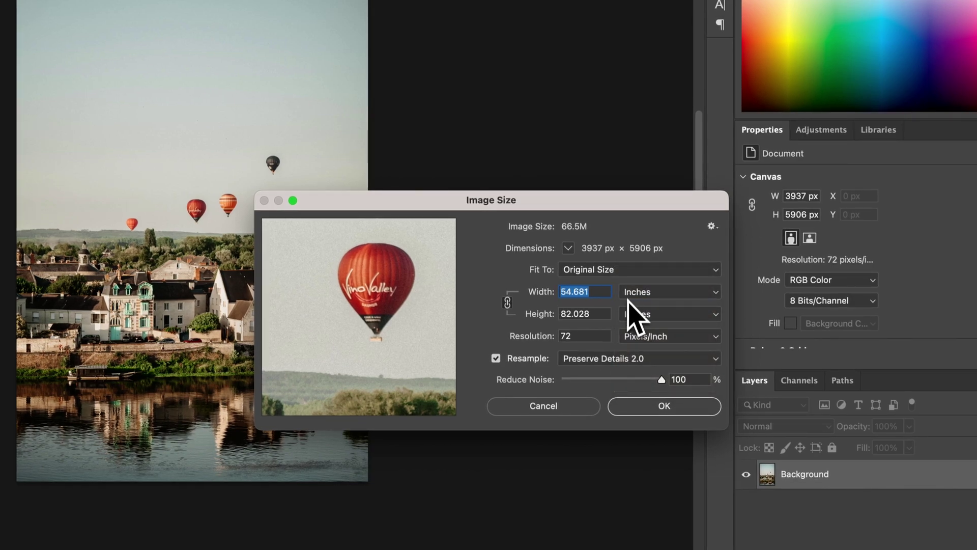
{"action": "left_click", "coordinate": [584, 336]}
{"action": "left_click_drag", "start_coordinate": [584, 336], "coordinate": [545, 331]}
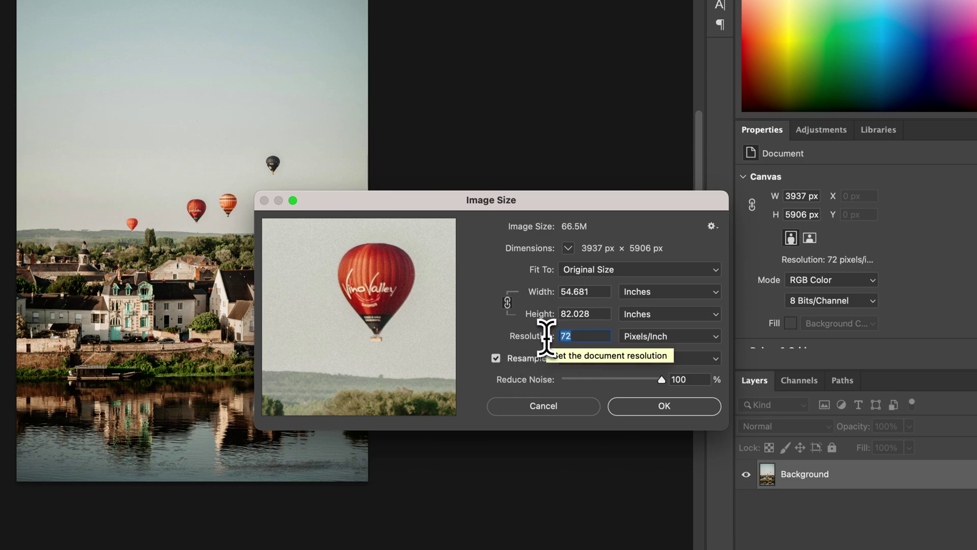
Replace the resolution with 300 ppi while resampling is on
{"action": "left_click", "coordinate": [586, 335]}
{"action": "key", "text": "super+a"}
{"action": "type", "text": "300"}
Check the enlarged 16404 × 24608 px size in pixels, then return the units to inches
{"action": "double_click", "coordinate": [599, 292]}
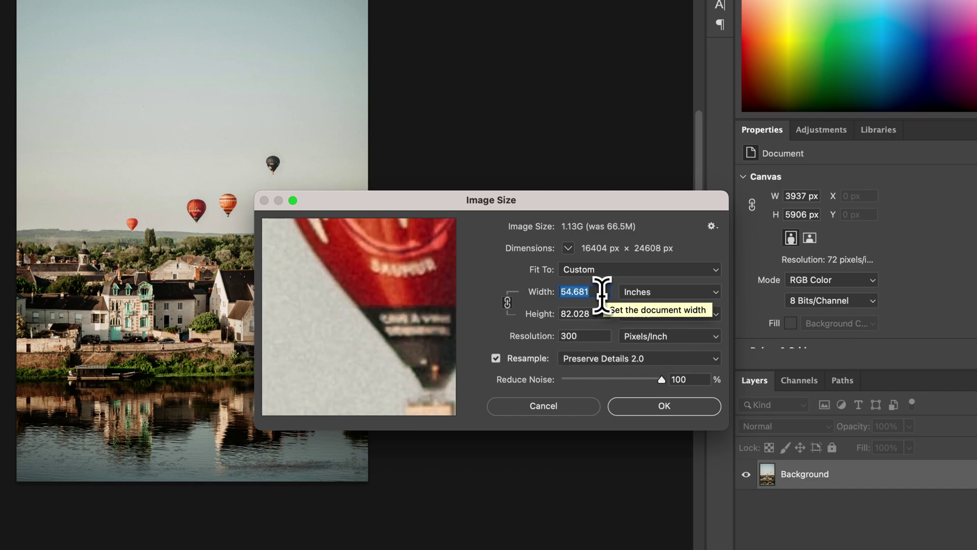
{"action": "left_click", "coordinate": [637, 311]}
{"action": "left_click", "coordinate": [654, 283]}
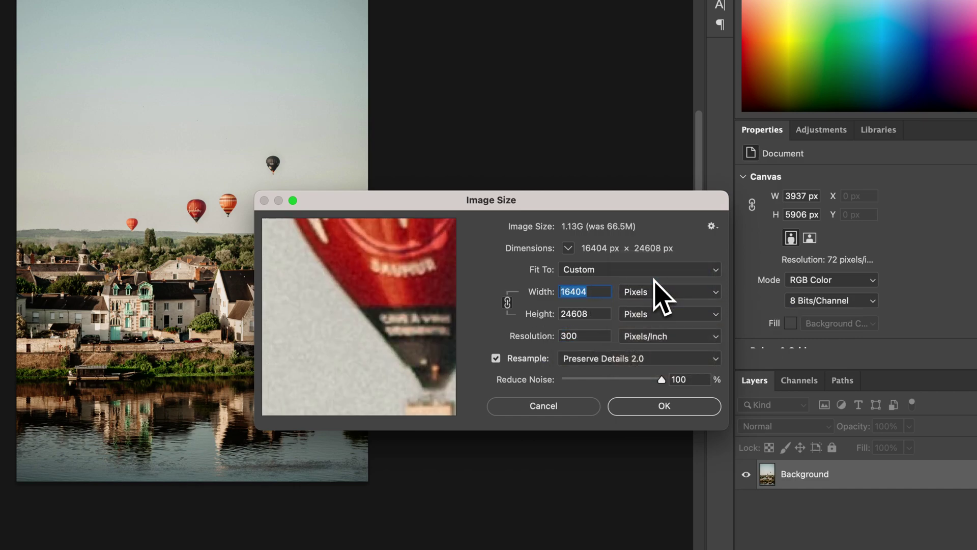
{"action": "left_click", "coordinate": [640, 296]}
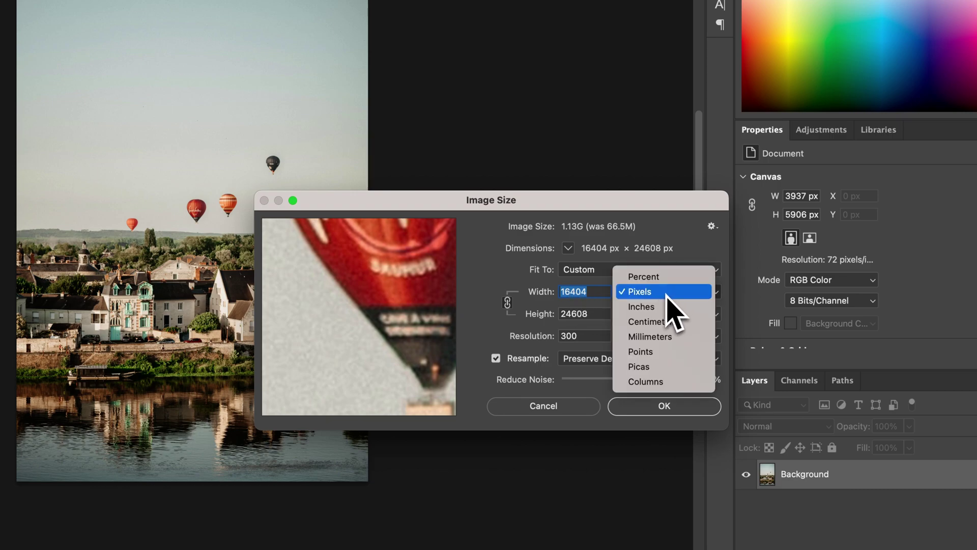
{"action": "left_click", "coordinate": [656, 308]}
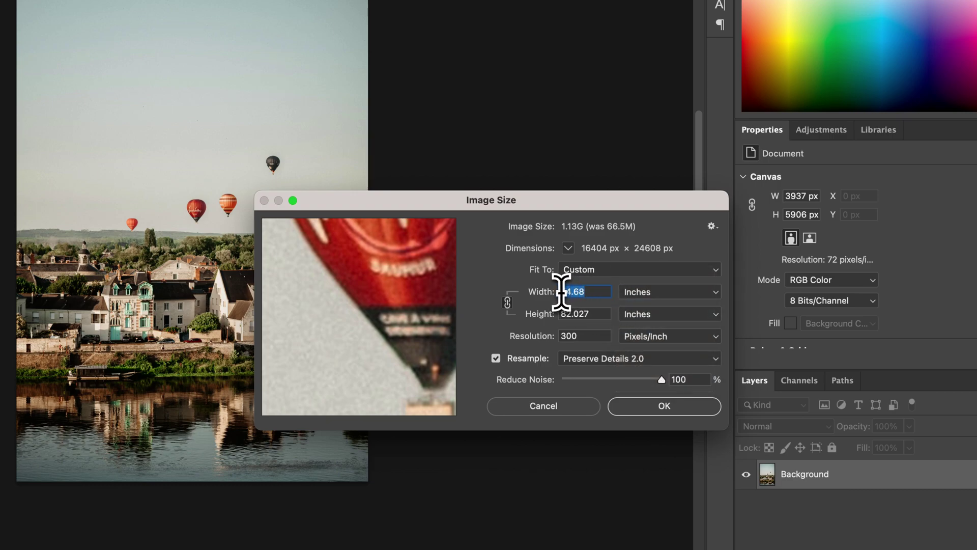
{"action": "left_click", "coordinate": [572, 291]}
{"action": "double_click", "coordinate": [572, 291]}
{"action": "left_click_drag", "start_coordinate": [588, 313], "coordinate": [553, 312]}
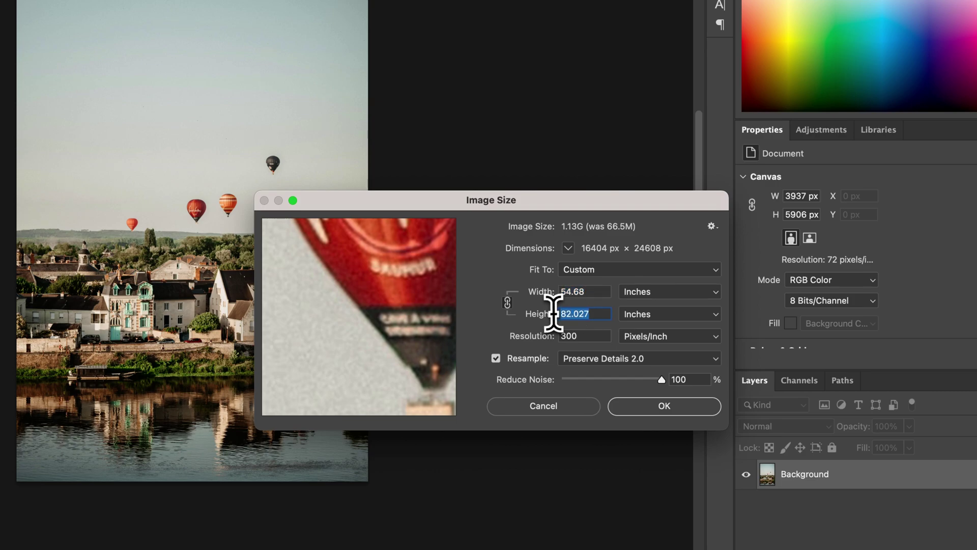
{"action": "left_click", "coordinate": [643, 294]}
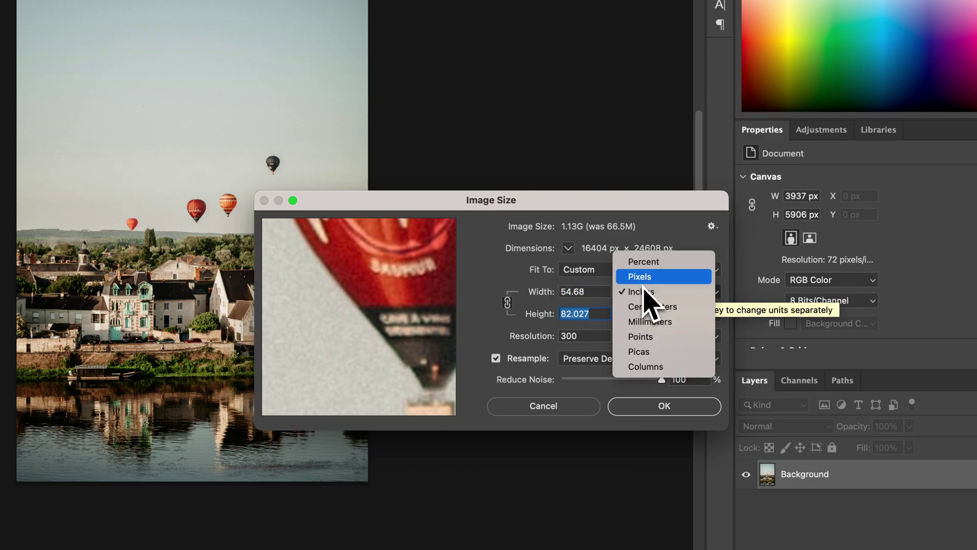
{"action": "left_click", "coordinate": [645, 291]}
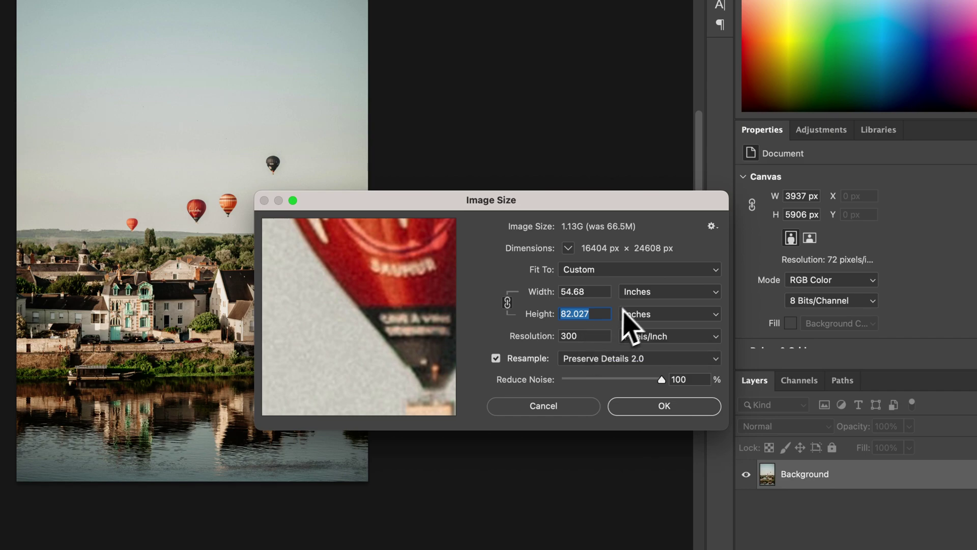
Restore 72 ppi, show pixel units, and uncheck Resample so the photo stays 3937 × 5906 px
{"action": "key", "text": "Tab"}
{"action": "type", "text": "72"}
{"action": "left_click", "coordinate": [645, 293]}
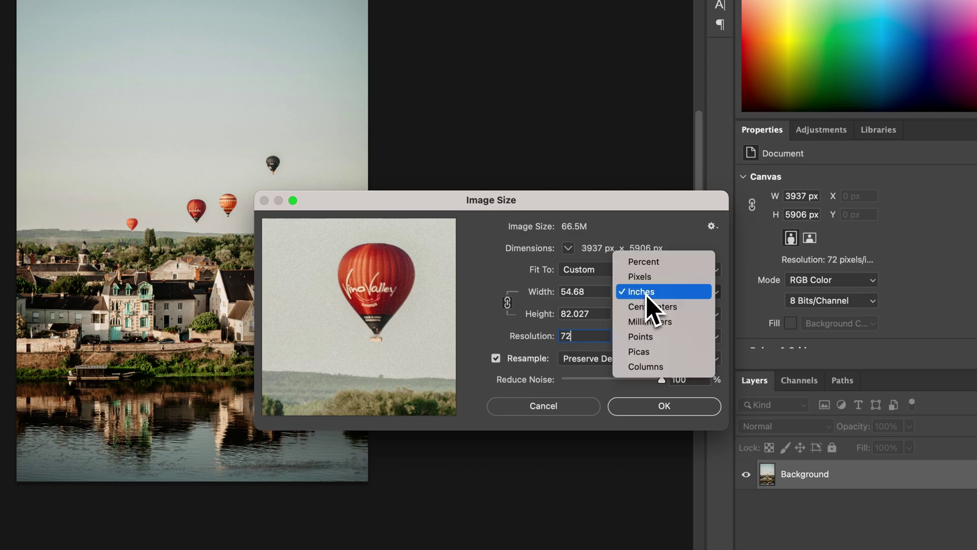
{"action": "left_click", "coordinate": [647, 282]}
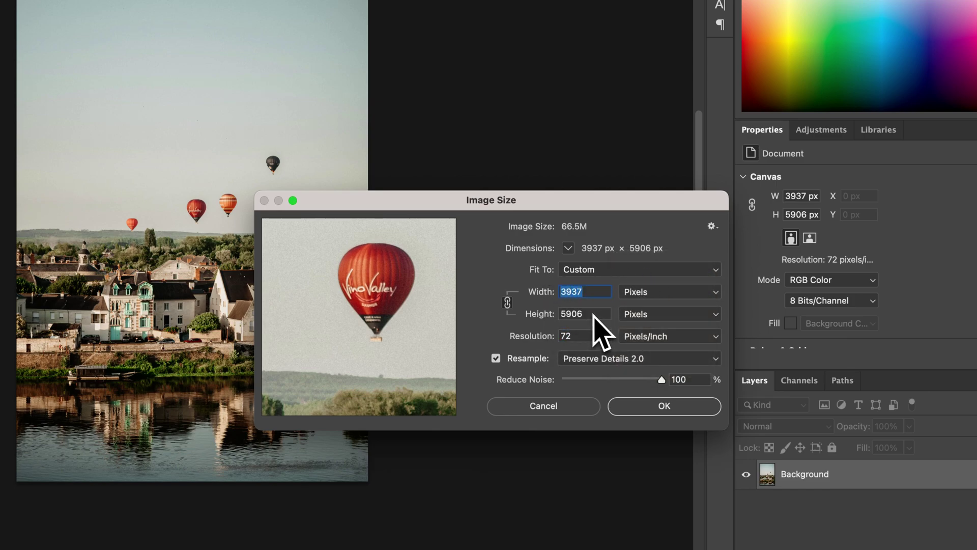
{"action": "left_click", "coordinate": [496, 359]}
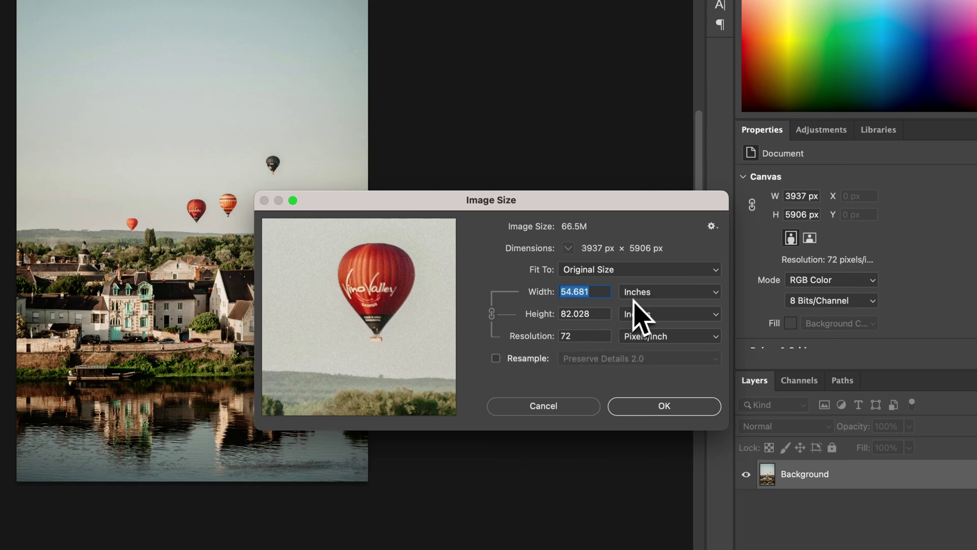
{"action": "left_click", "coordinate": [589, 337]}
{"action": "left_click_drag", "start_coordinate": [589, 336], "coordinate": [552, 333]}
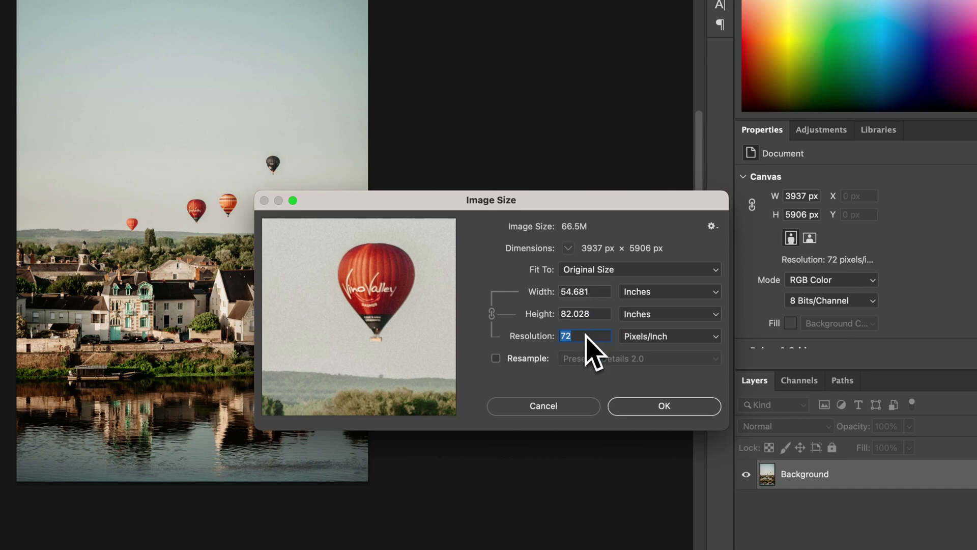
Try 300 ppi without resampling, re-enable Resample, then cancel Image Size leaving 3937 × 5906 px
{"action": "type", "text": "300"}
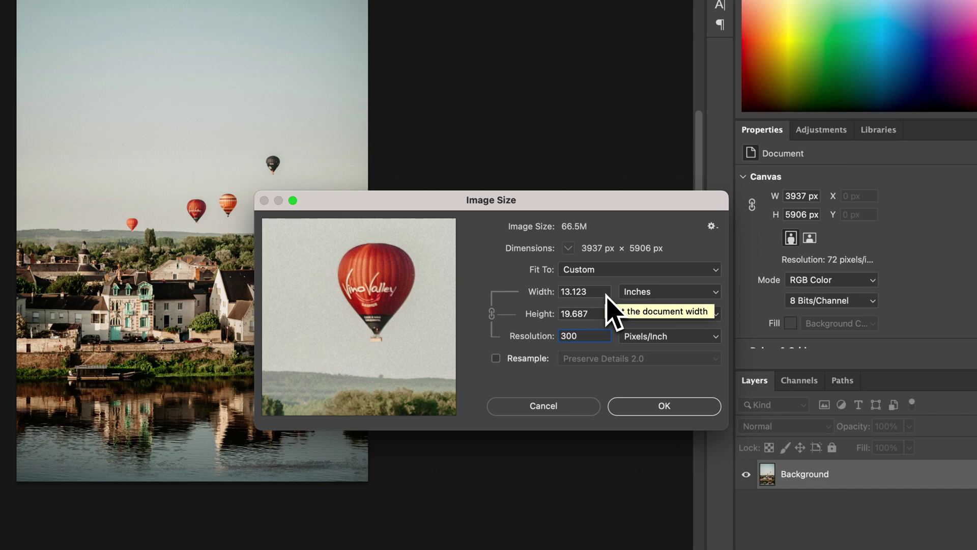
{"action": "left_click", "coordinate": [647, 293]}
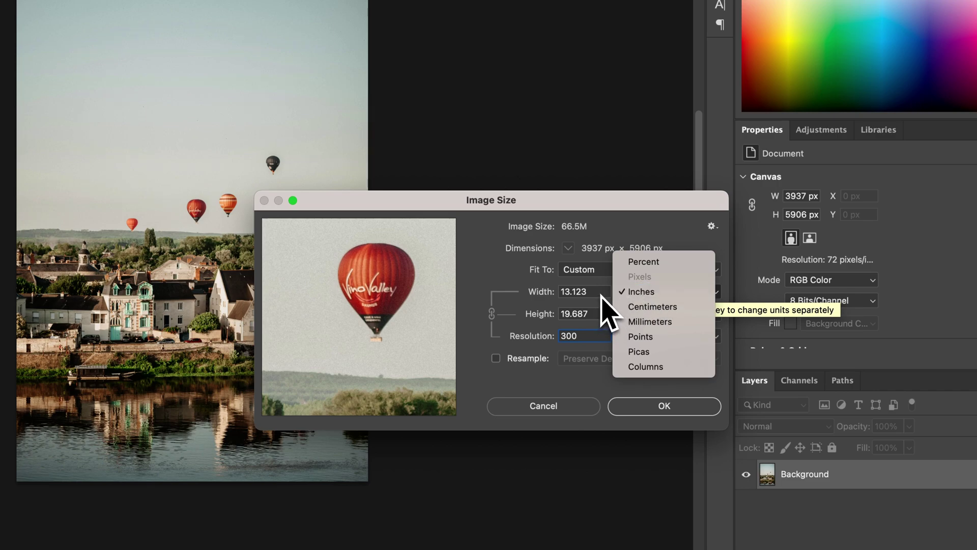
{"action": "left_click", "coordinate": [606, 314]}
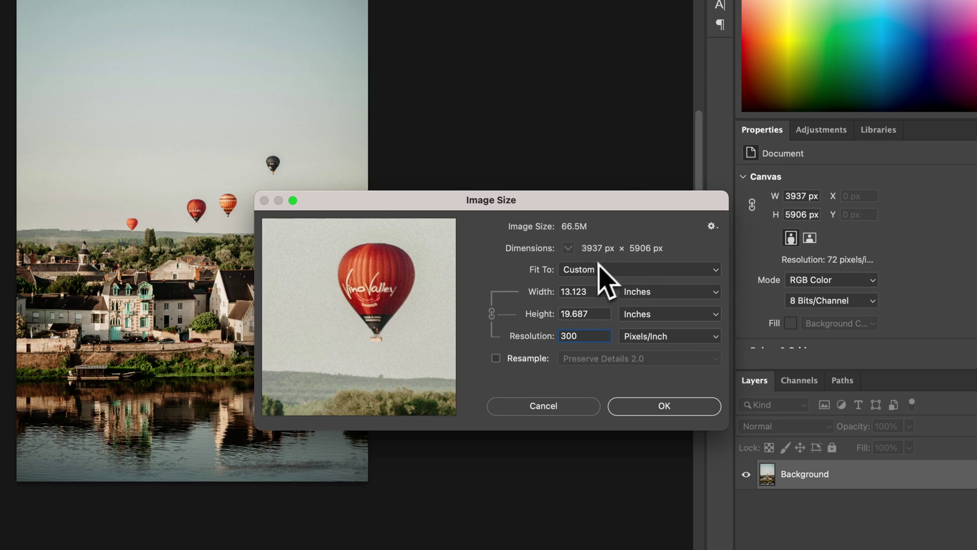
{"action": "left_click", "coordinate": [496, 359]}
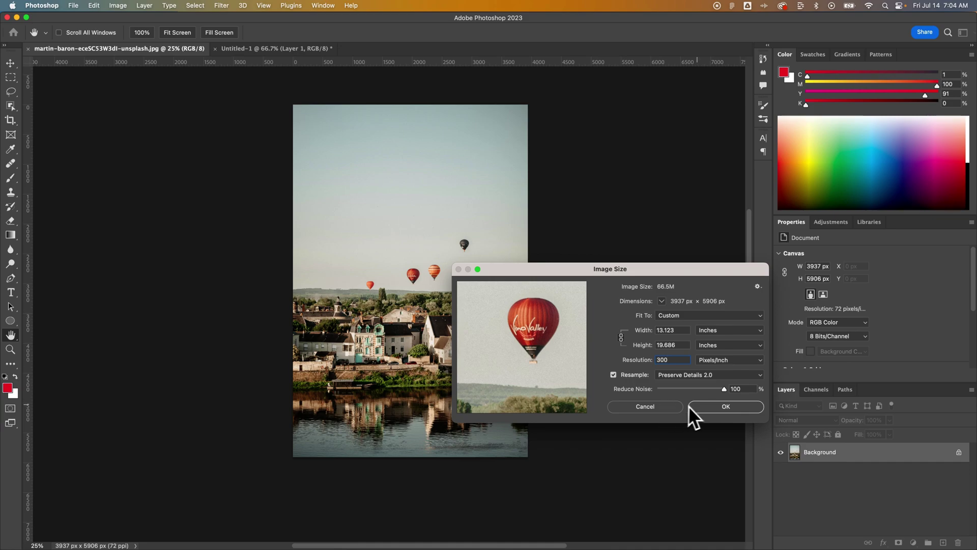
{"action": "left_click", "coordinate": [655, 408]}
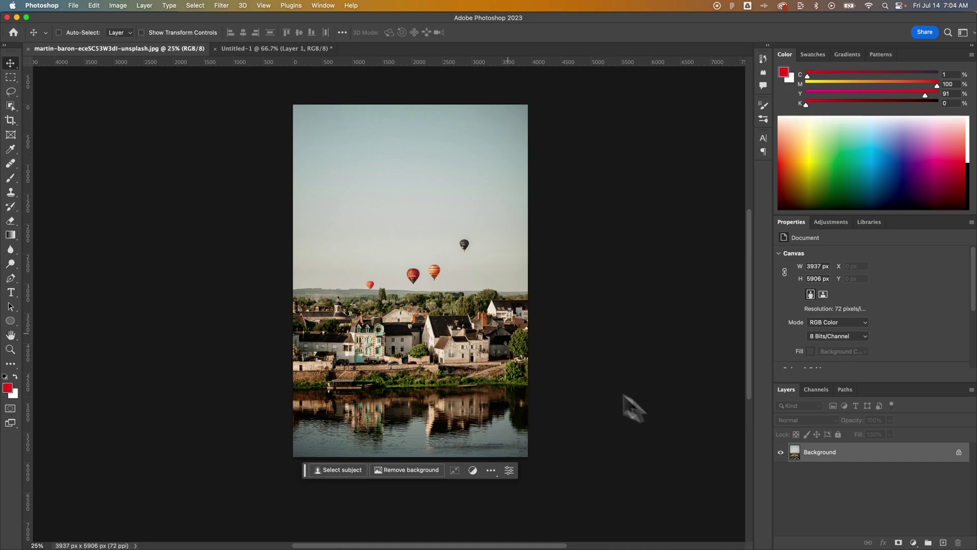
In Untitled-1, drag Layer 1 until the three balloons and treetops fill the 1920×1080 frame
{"action": "left_click", "coordinate": [253, 49]}
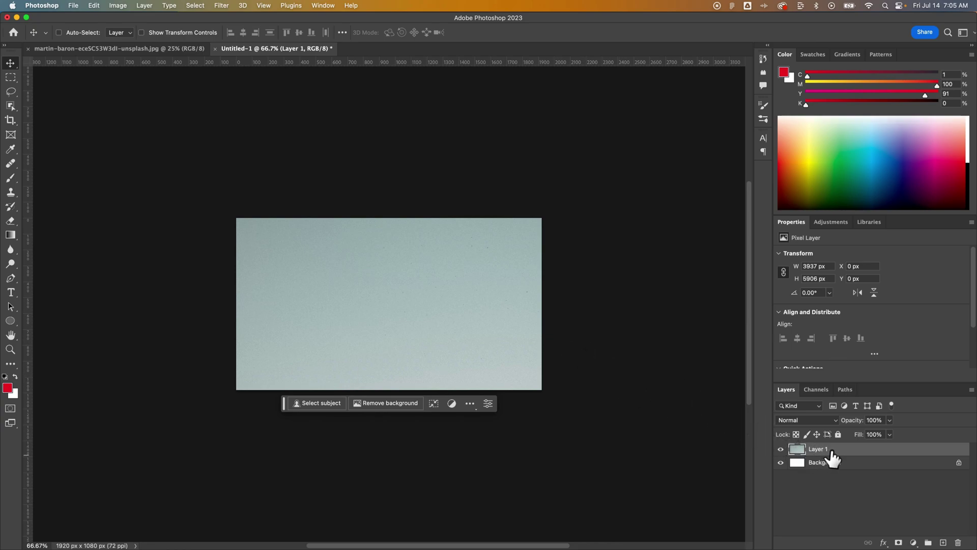
{"action": "left_click_drag", "start_coordinate": [611, 344], "coordinate": [462, 146]}
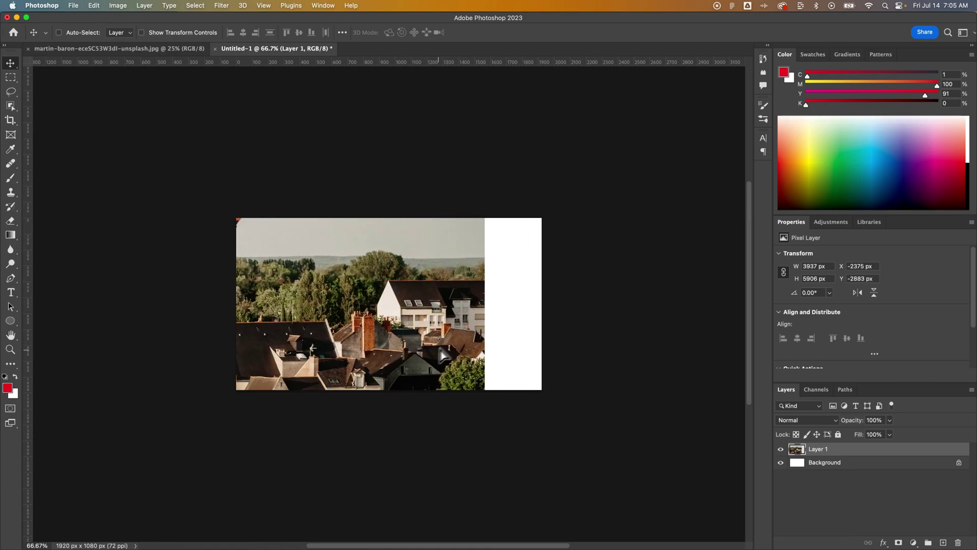
{"action": "left_click_drag", "start_coordinate": [414, 281], "coordinate": [597, 391]}
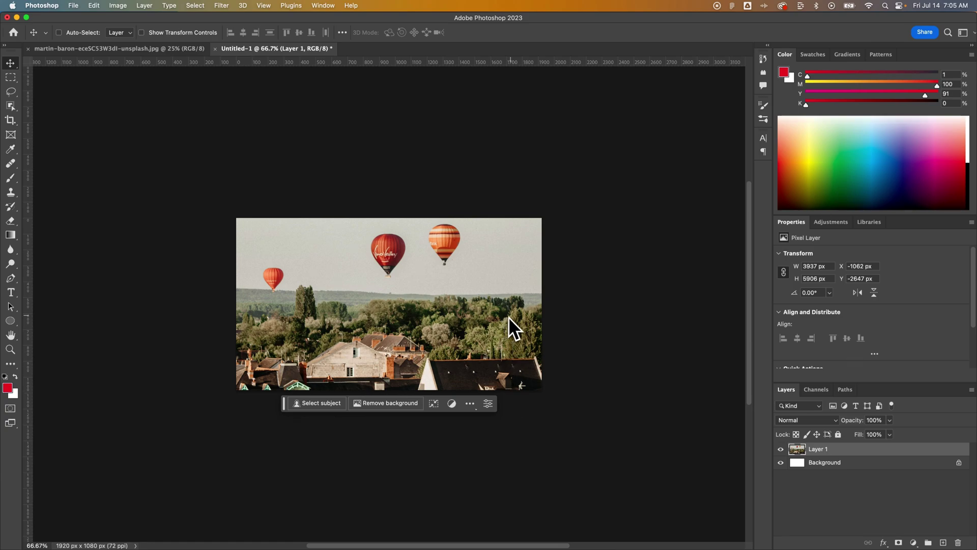
{"action": "key", "text": "super+equal"}
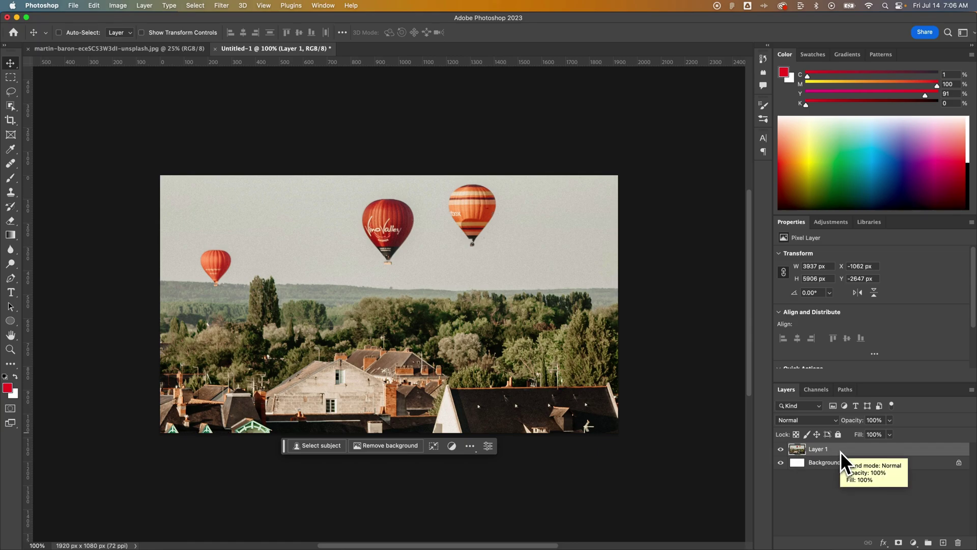
{"action": "left_click", "coordinate": [72, 6]}
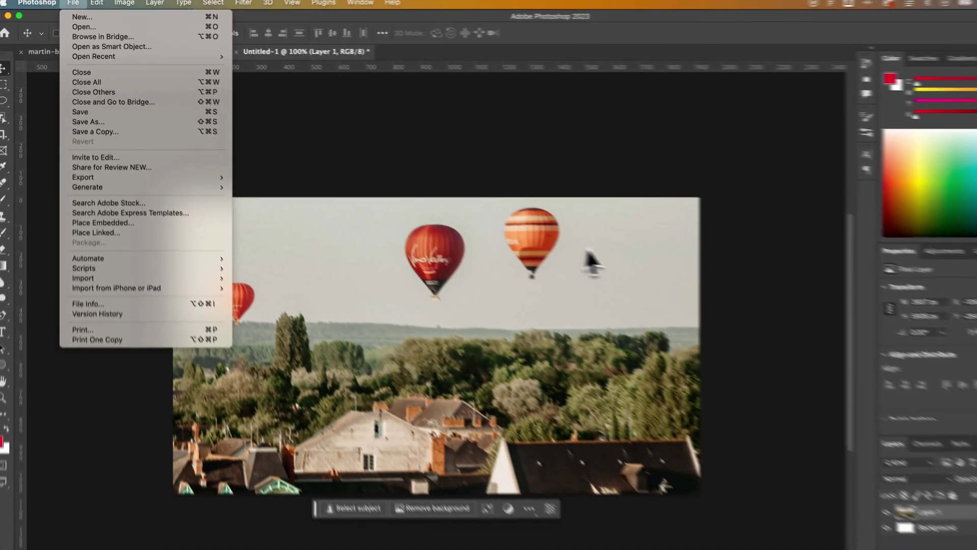
{"action": "left_click", "coordinate": [865, 351]}
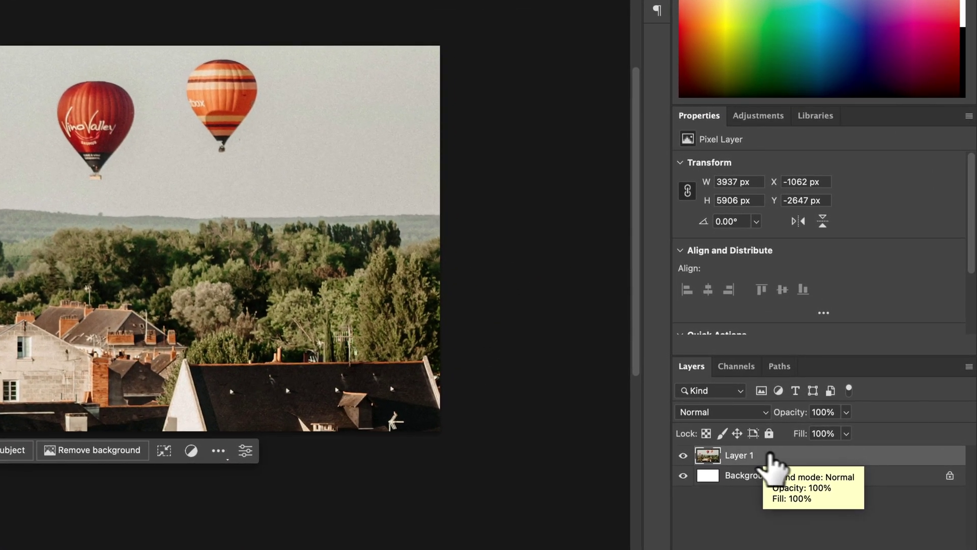
Convert Layer 1 into an embedded smart object (Layer 1.psb) from its context menu
{"action": "right_click", "coordinate": [787, 456]}
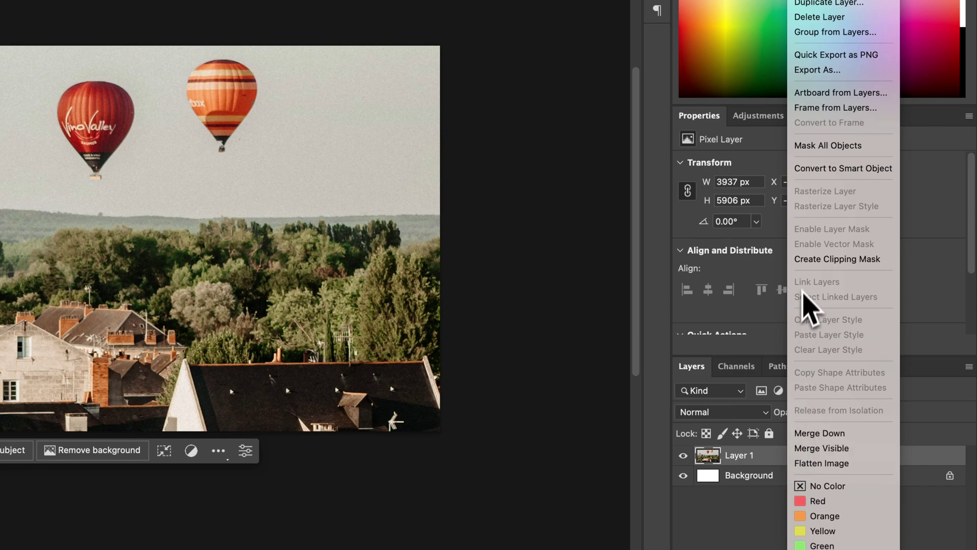
{"action": "left_click", "coordinate": [839, 171]}
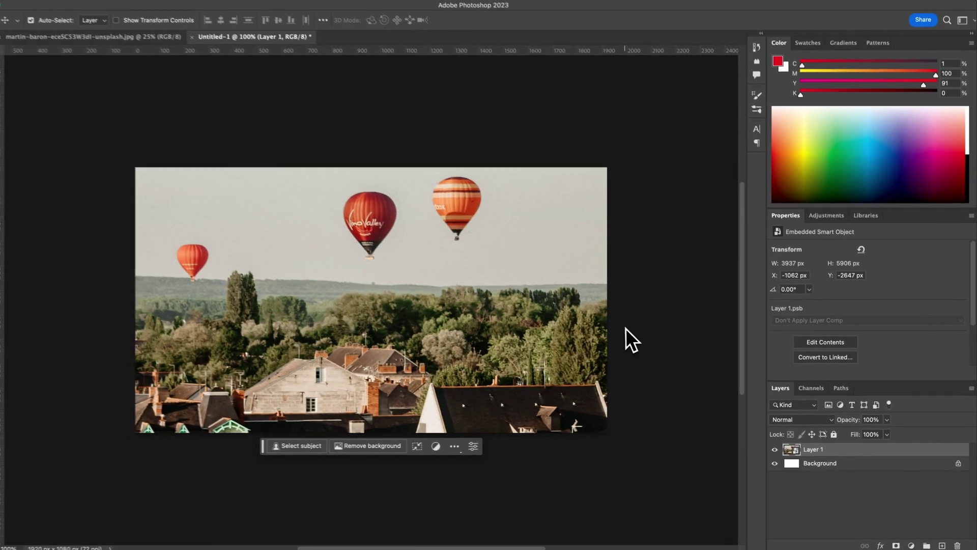
Free Transform the balloon smart object down to 456 × 684 px on the canvas's right side
{"action": "key", "text": "super+minus"}
{"action": "key", "text": "super+minus"}
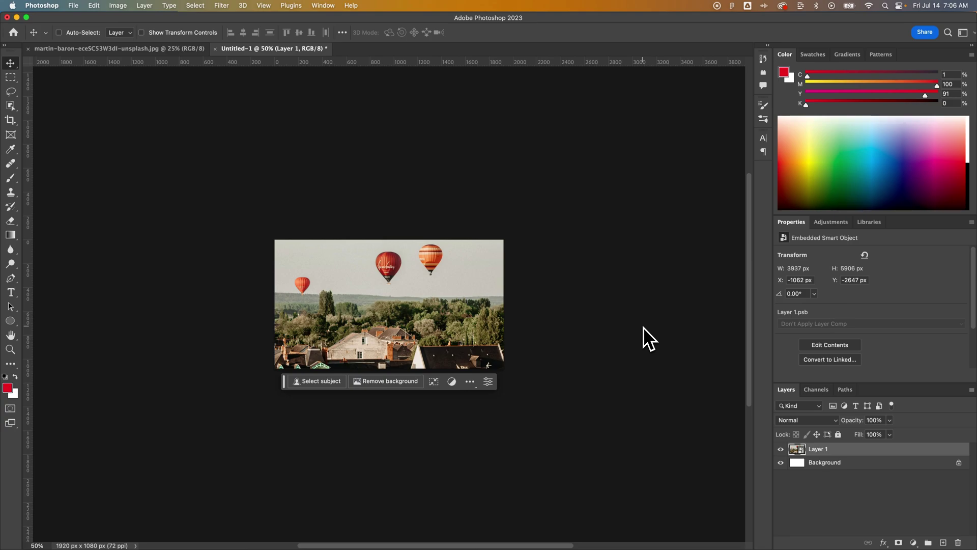
{"action": "key", "text": "super+t"}
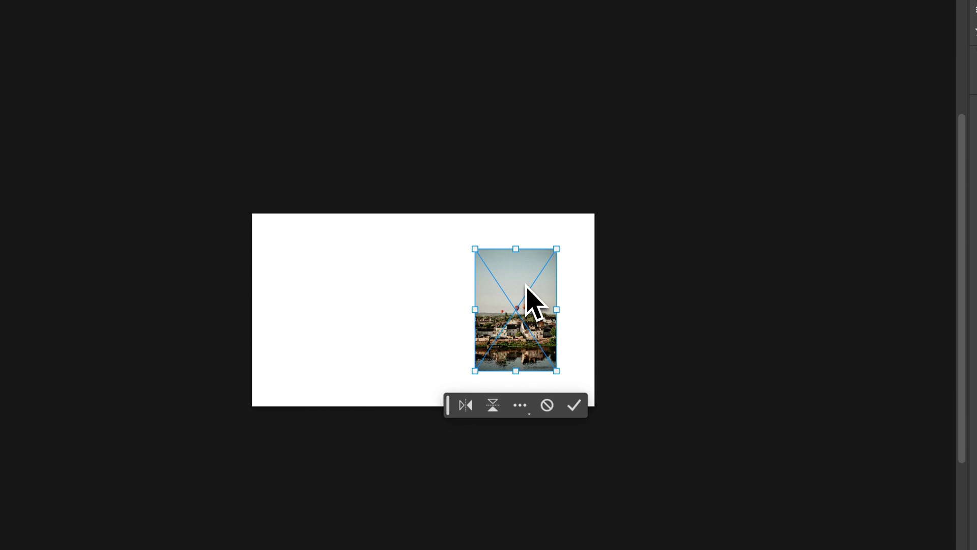
{"action": "key", "text": "Return"}
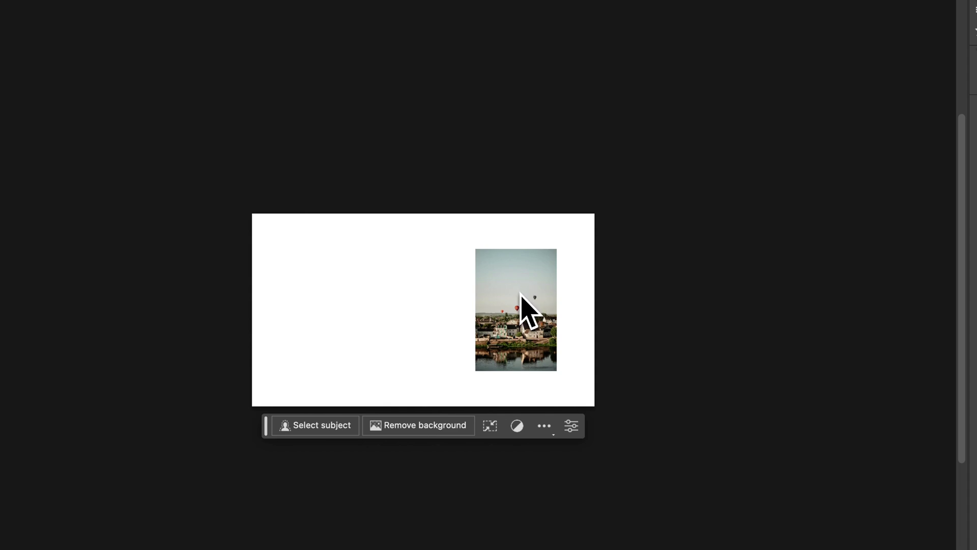
Zoom in and pan to inspect the 456 × 684 px photo at X 1252, Y 198
{"action": "key", "text": "super+equal"}
{"action": "key", "text": "super+equal"}
{"action": "key", "text": "super+equal"}
{"action": "key", "text": "super+equal"}
{"action": "key", "text": "super+equal"}
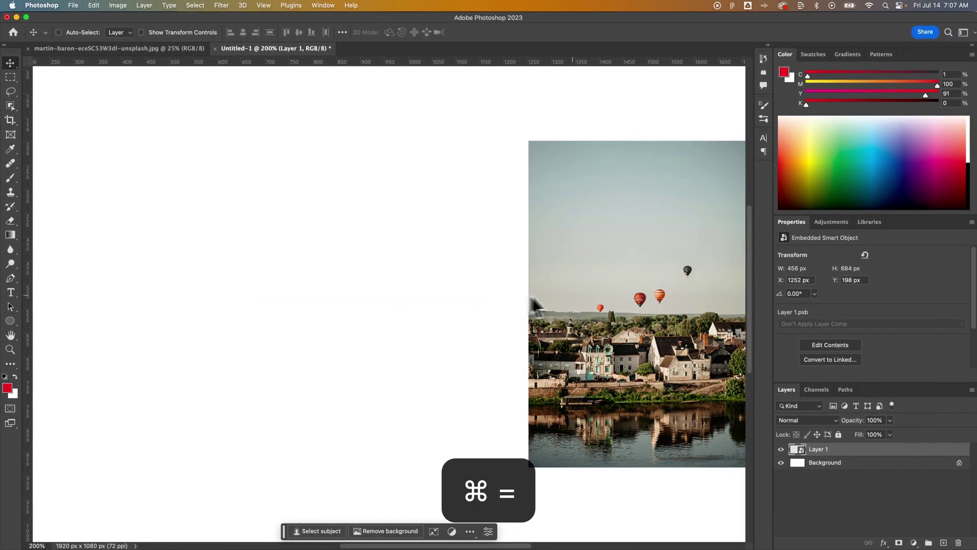
{"action": "scroll", "coordinate": [530, 300], "scroll_direction": "right", "scroll_amount": 5}
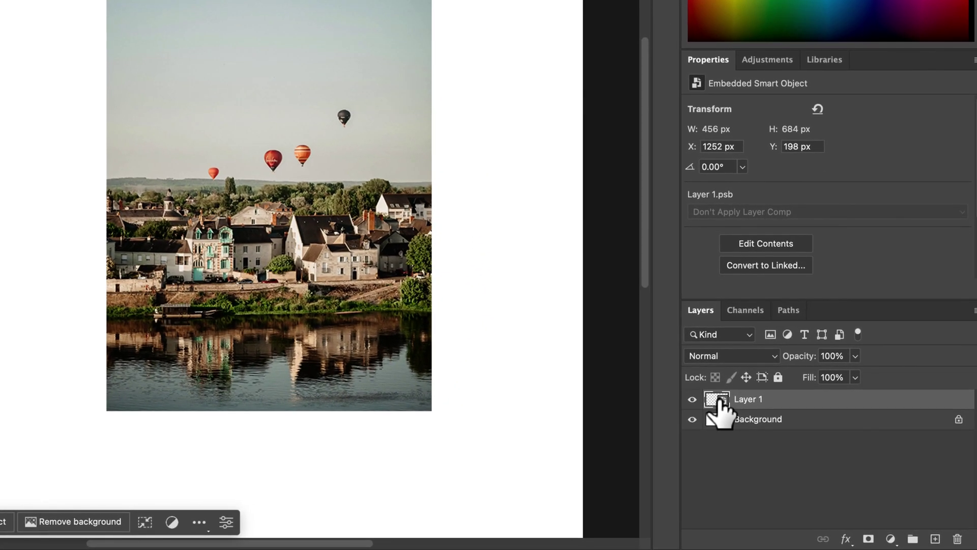
{"action": "double_click", "coordinate": [797, 449]}
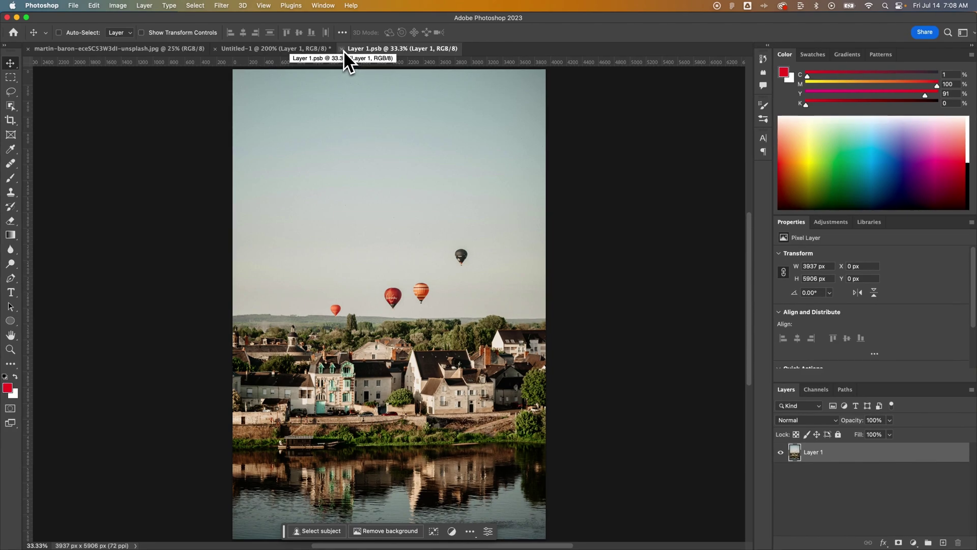
{"action": "left_click", "coordinate": [341, 49]}
{"action": "key", "text": "super+minus"}
{"action": "key", "text": "super+minus"}
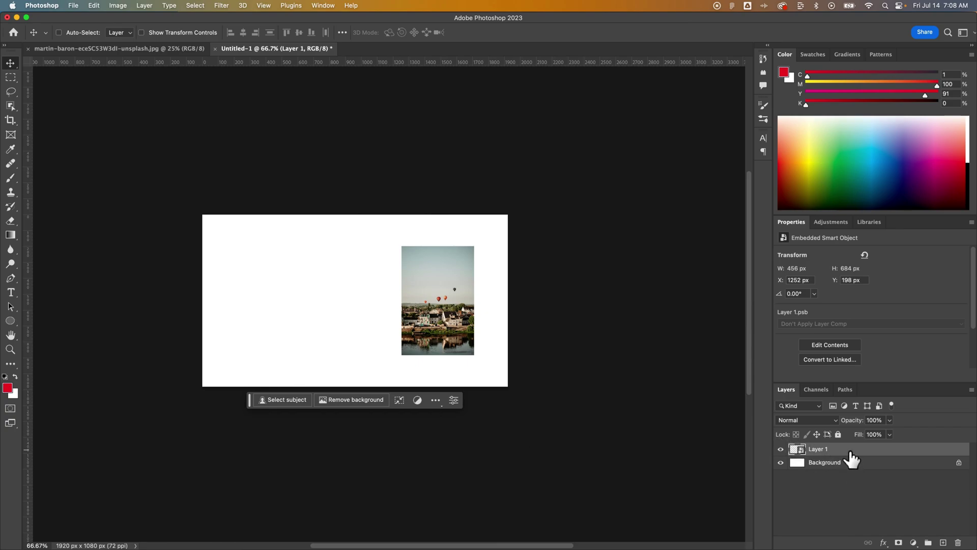
Free Transform the photo up to 1536 × 2305 px at X 631, Y -753, then zoom in
{"action": "key", "text": "super+t"}
{"action": "left_click_drag", "start_coordinate": [474, 302], "coordinate": [636, 279]}
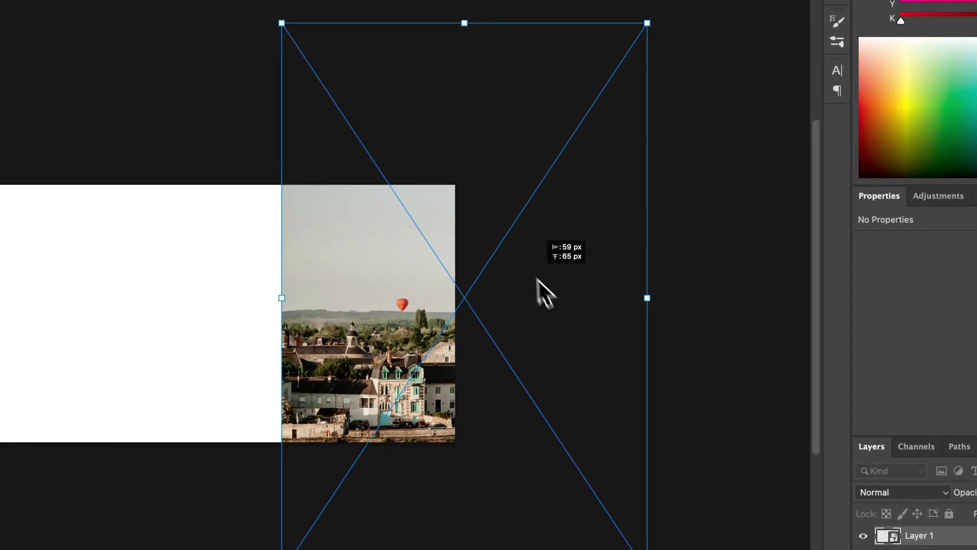
{"action": "left_click_drag", "start_coordinate": [537, 278], "coordinate": [407, 264]}
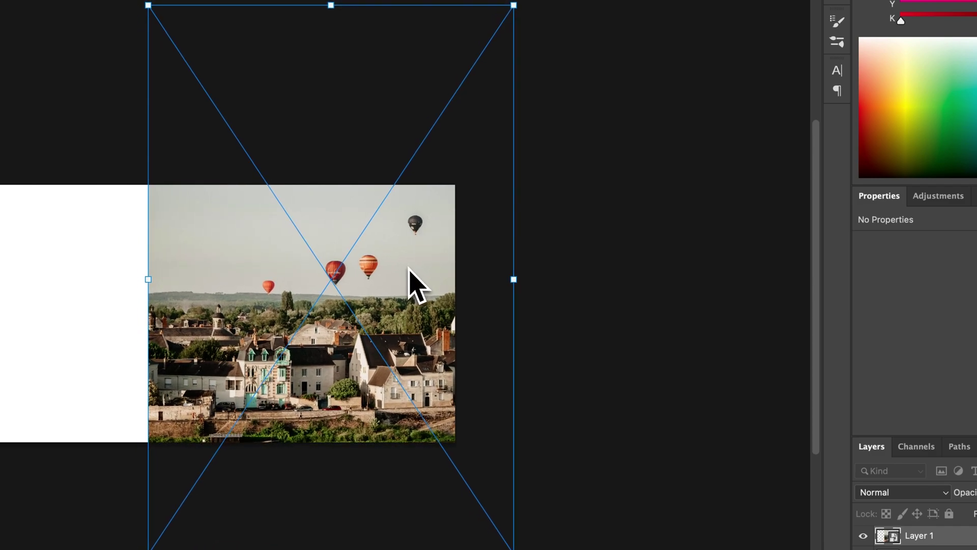
{"action": "key", "text": "Return"}
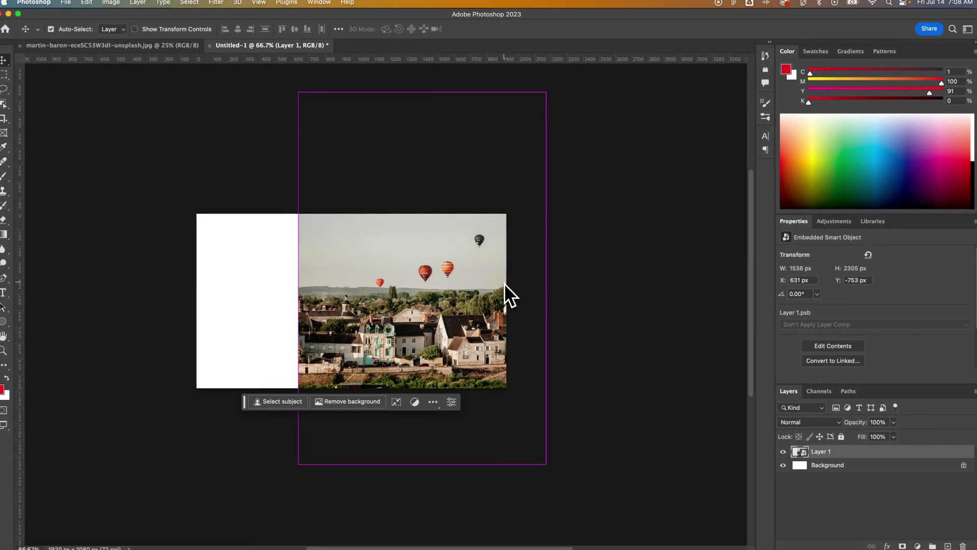
{"action": "key", "text": "super+equal"}
{"action": "key", "text": "super+equal"}
{"action": "key", "text": "super+equal"}
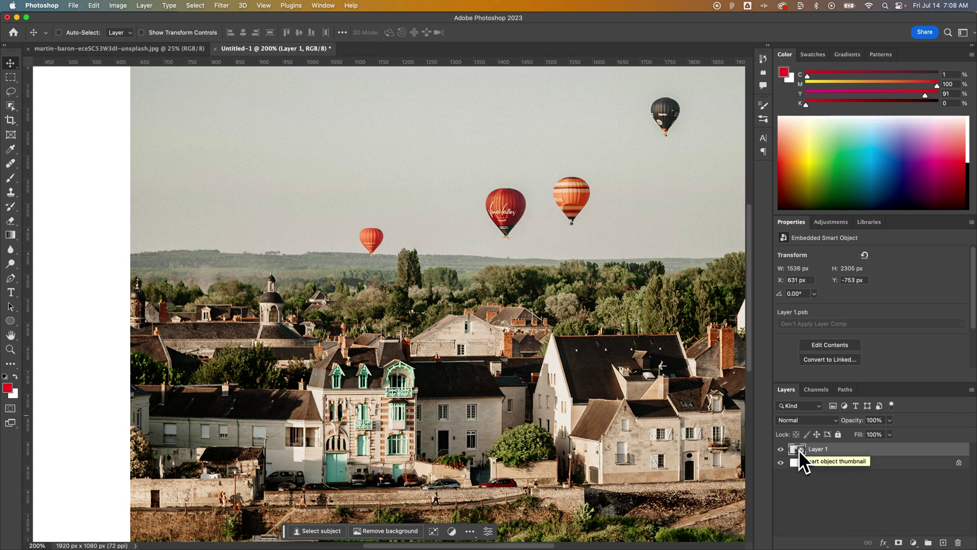
Undo the enlargement and Free Transform the photo down to 185 × 278 px
{"action": "key", "text": "super+minus"}
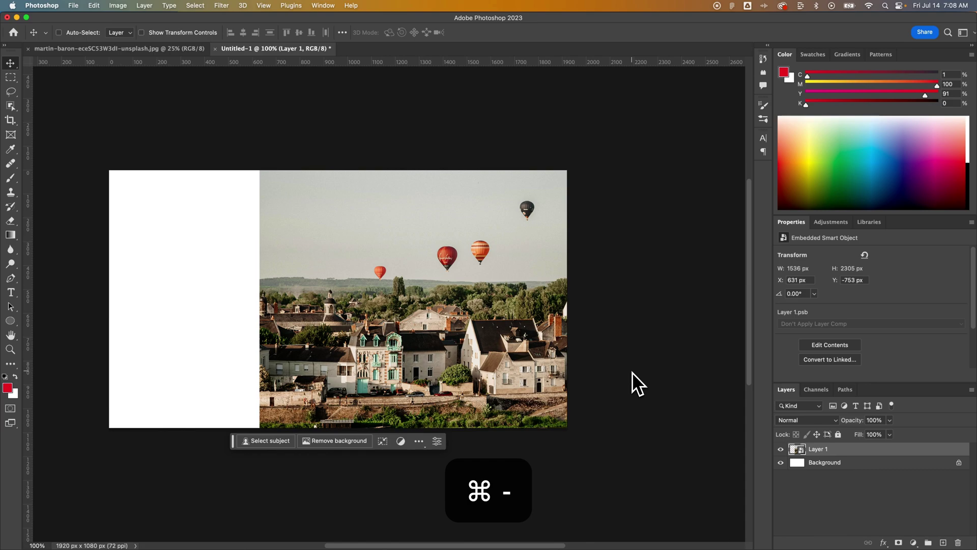
{"action": "key", "text": "super+z"}
{"action": "key", "text": "super+t"}
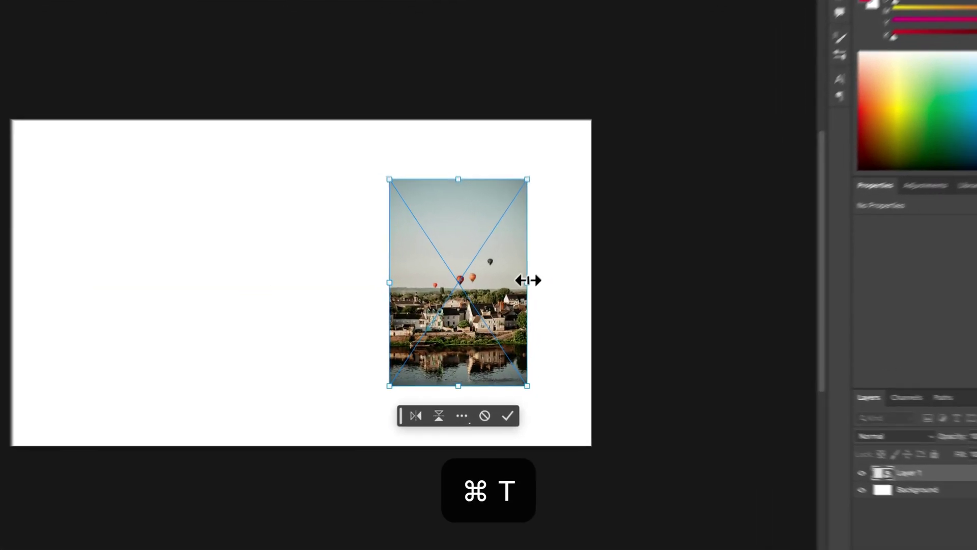
{"action": "left_click_drag", "start_coordinate": [528, 280], "coordinate": [446, 300]}
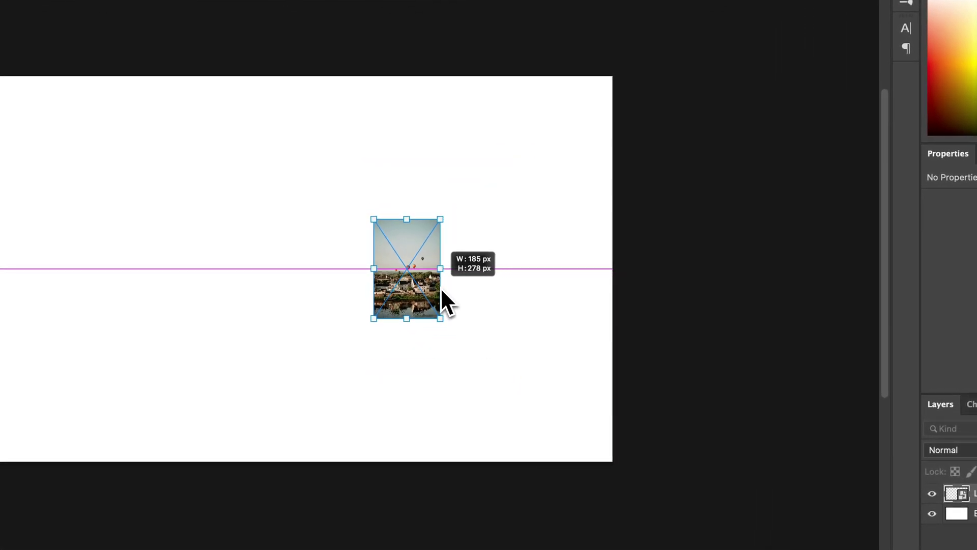
{"action": "key", "text": "Return"}
Zoom in closely on the 185 × 278 px balloons to see the pixelation
{"action": "key", "text": "super+equal"}
{"action": "key", "text": "super+equal"}
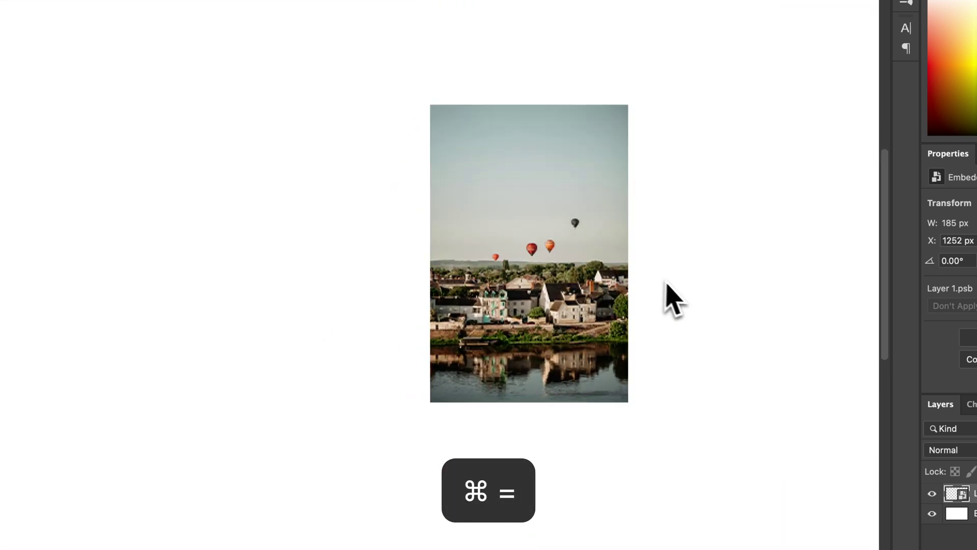
{"action": "left_click_drag", "start_coordinate": [671, 300], "coordinate": [495, 306]}
{"action": "key", "text": "super+equal"}
{"action": "key", "text": "super+equal"}
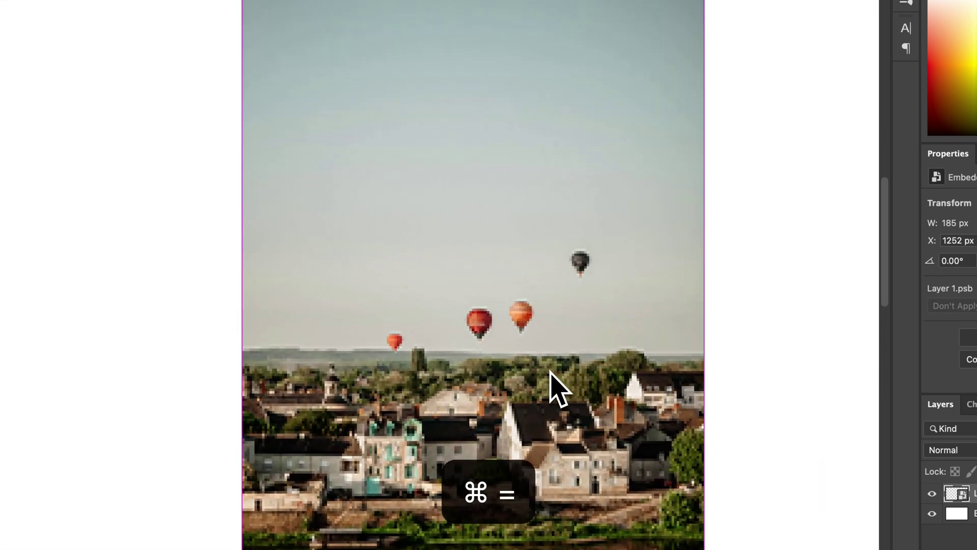
{"action": "key", "text": "super+equal"}
{"action": "key", "text": "super+equal"}
{"action": "left_click_drag", "start_coordinate": [628, 393], "coordinate": [299, 227]}
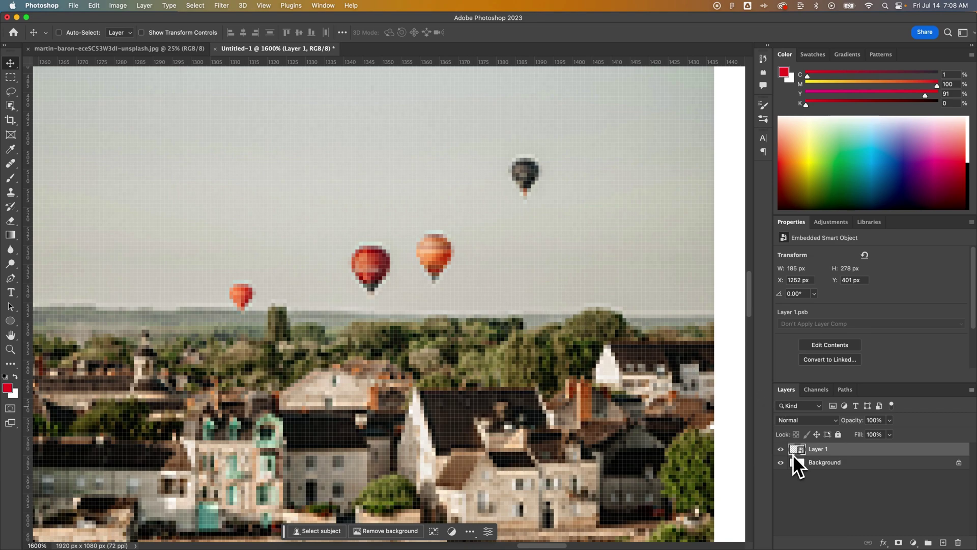
Zoom in to 12800% and pan to inspect the red balloon's individual pixels
{"action": "key", "text": "super+minus"}
{"action": "key", "text": "super+minus"}
{"action": "key", "text": "super+minus"}
{"action": "key", "text": "super+minus"}
{"action": "key", "text": "super+minus"}
{"action": "key", "text": "super+minus"}
{"action": "key", "text": "super+minus"}
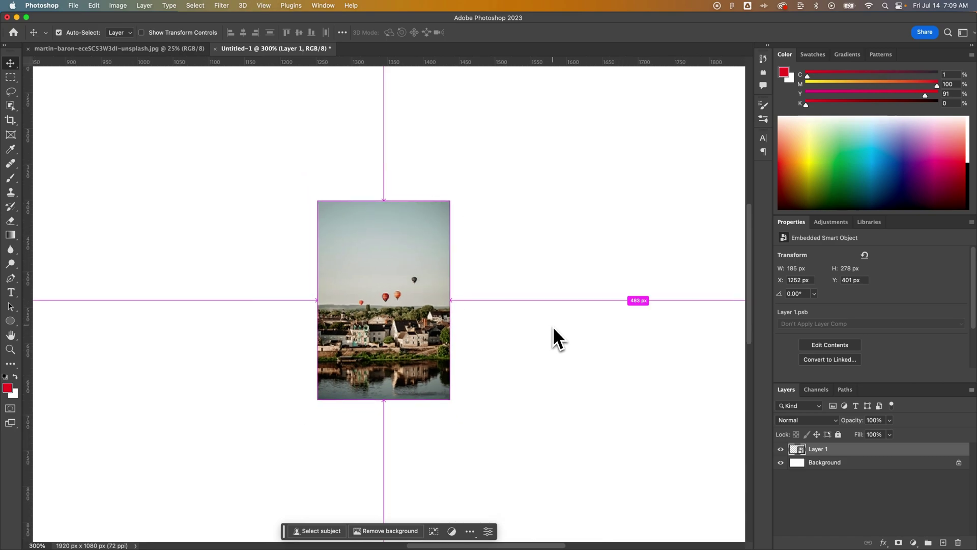
{"action": "key", "text": "super+equal"}
{"action": "key", "text": "super+equal"}
{"action": "key", "text": "super+equal"}
{"action": "key", "text": "super+equal"}
{"action": "key", "text": "super+equal"}
{"action": "key", "text": "super+equal"}
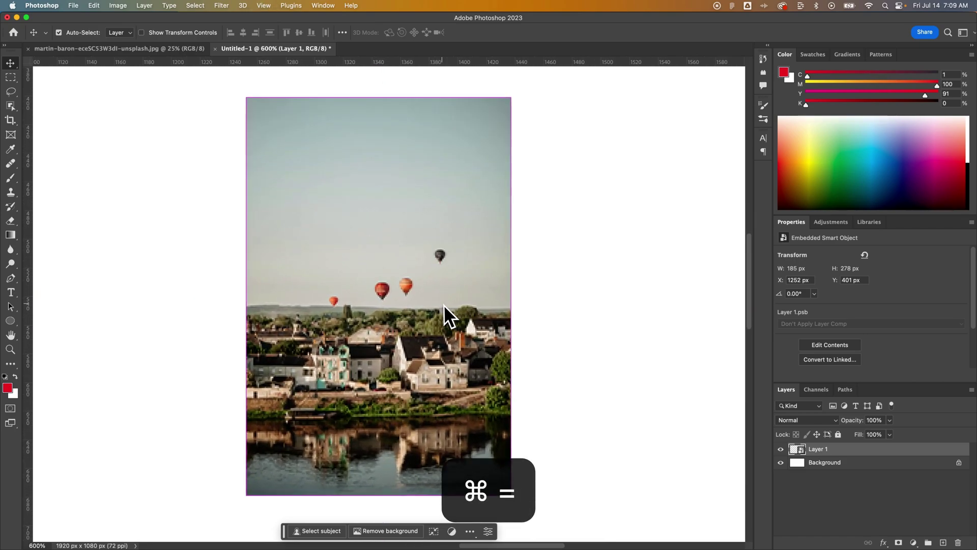
{"action": "key", "text": "super+equal"}
{"action": "key", "text": "super+equal"}
{"action": "key", "text": "super+equal"}
{"action": "key", "text": "super+equal"}
{"action": "key", "text": "super+equal"}
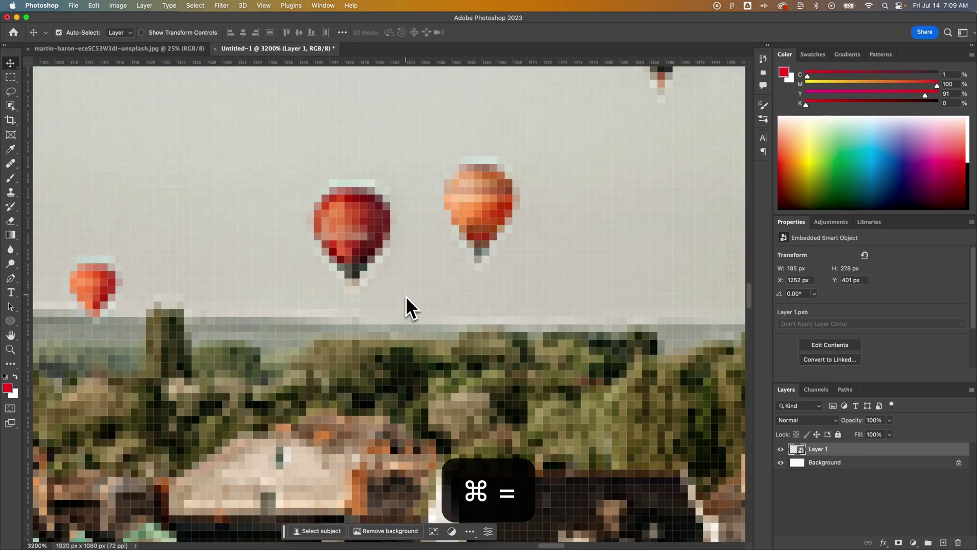
{"action": "key", "text": "super+equal"}
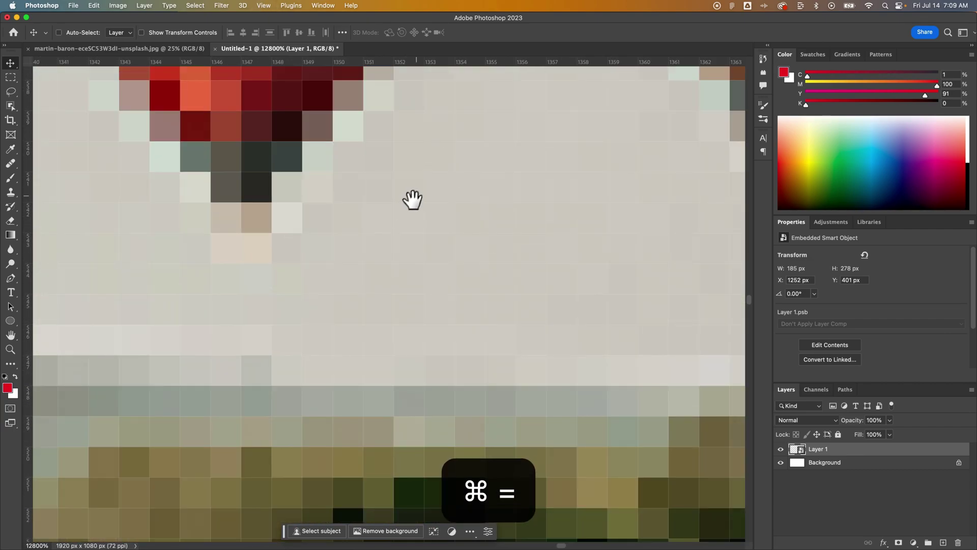
{"action": "left_click_drag", "start_coordinate": [412, 198], "coordinate": [505, 458]}
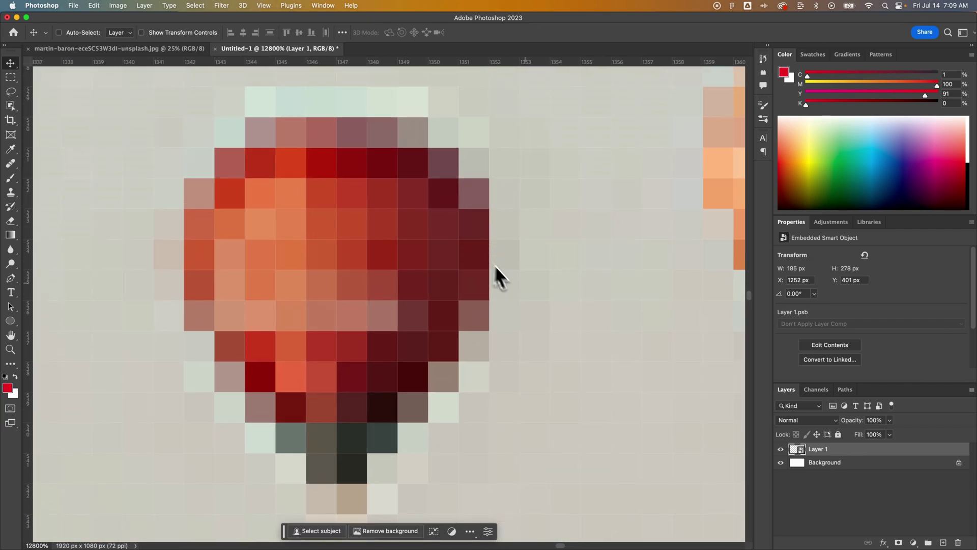
{"action": "scroll", "coordinate": [555, 274], "scroll_direction": "up", "scroll_amount": 1}
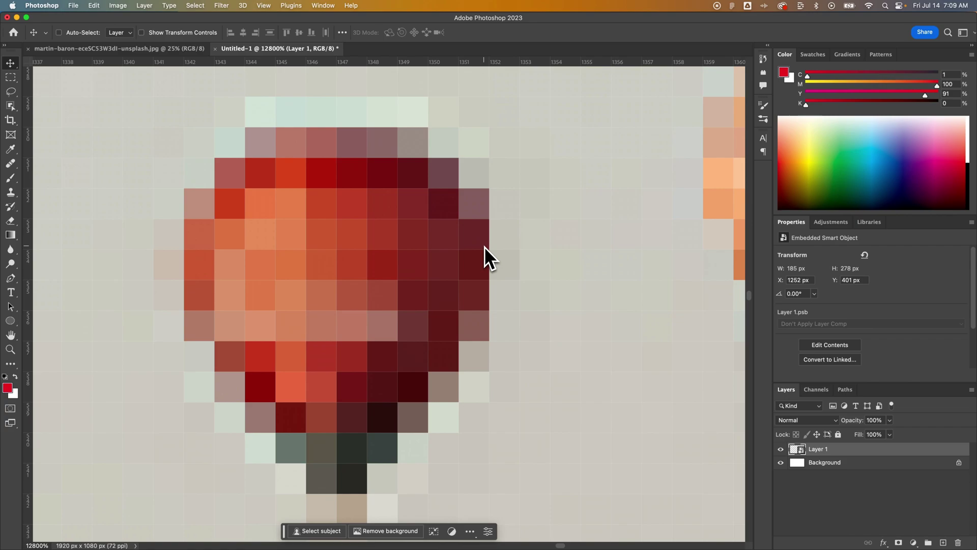
Zoom back out to 100% to view the whole 1920x1080 document
{"action": "key", "text": "super+minus"}
{"action": "key", "text": "super+minus"}
{"action": "key", "text": "super+minus"}
{"action": "key", "text": "super+minus"}
{"action": "key", "text": "super+minus"}
{"action": "key", "text": "super+minus"}
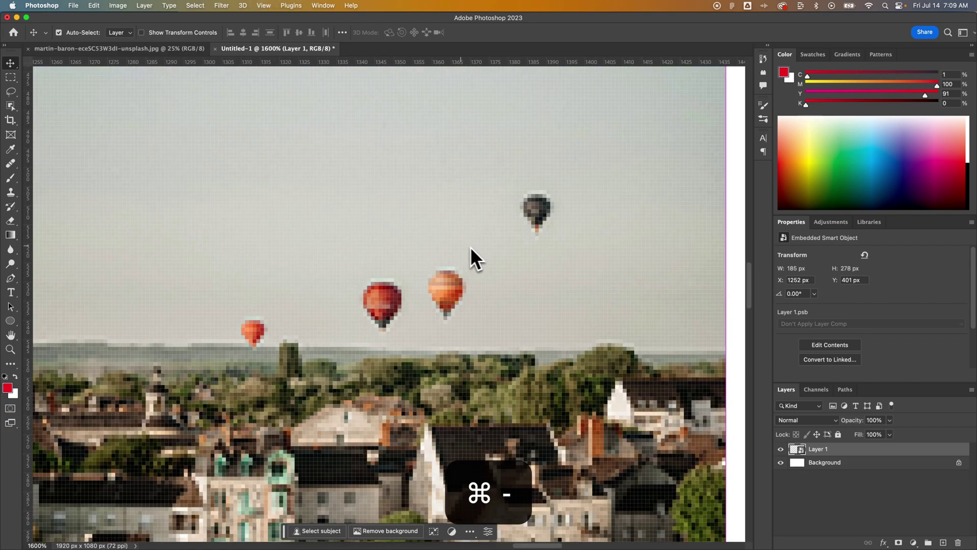
{"action": "key", "text": "super+minus"}
{"action": "key", "text": "super+minus"}
{"action": "key", "text": "super+minus"}
{"action": "key", "text": "super+minus"}
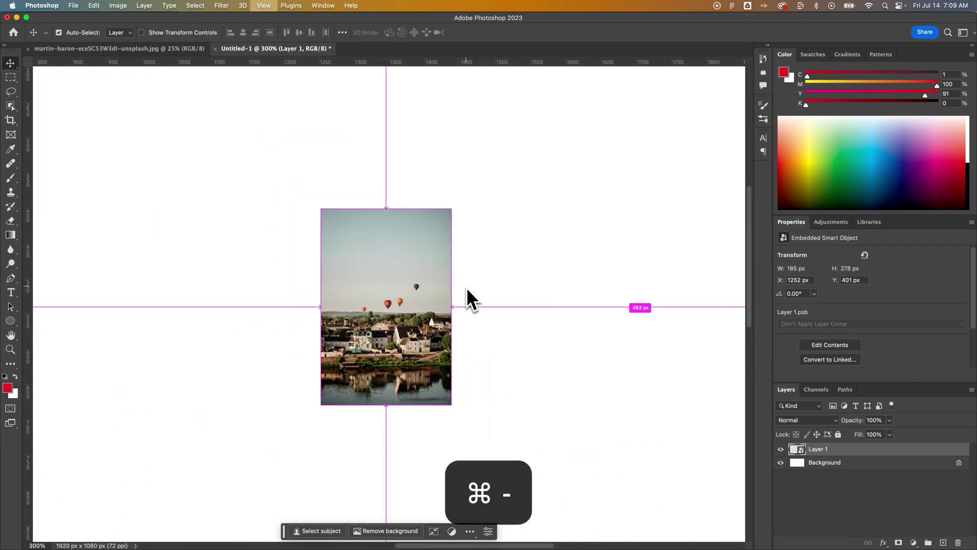
{"action": "key", "text": "super+minus"}
{"action": "key", "text": "super+minus"}
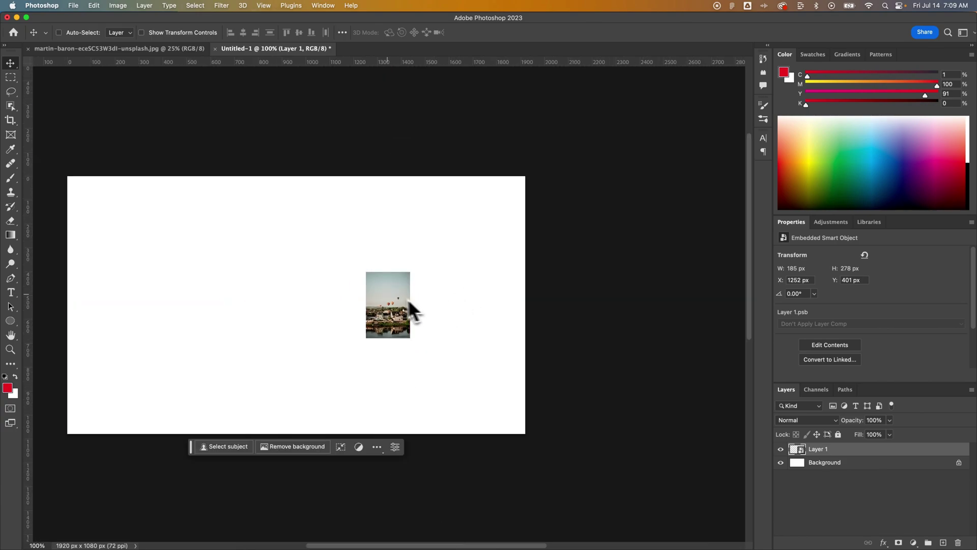